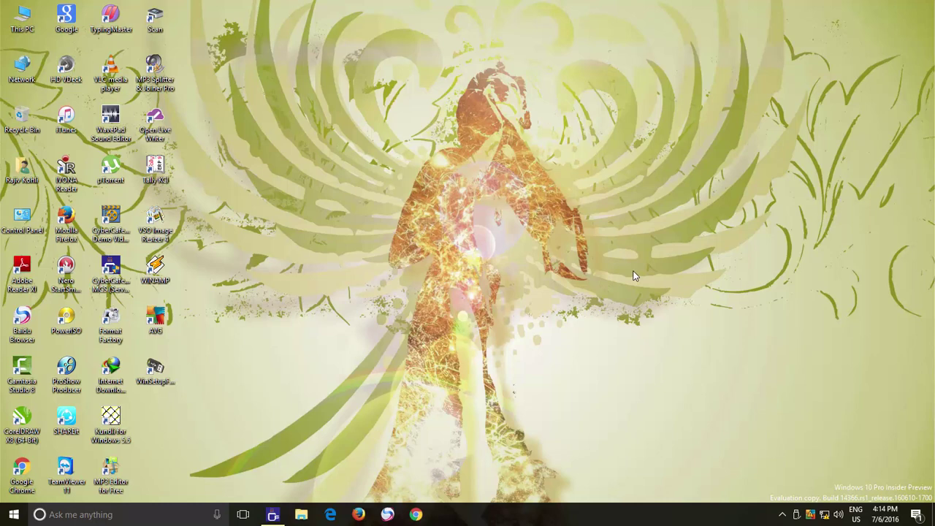
Step: Look at the Network and Sharing Center from the Network desktop icon, then close it
right_click(16, 73)
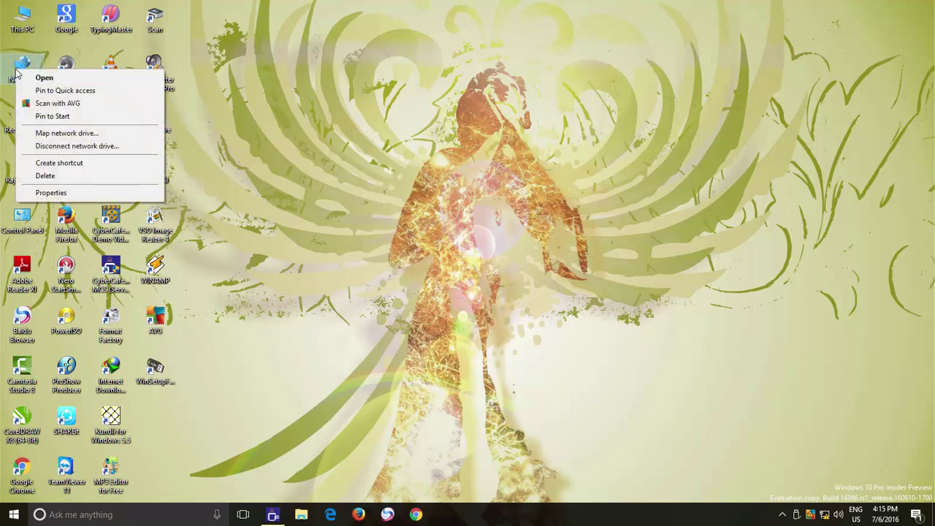
left_click(108, 192)
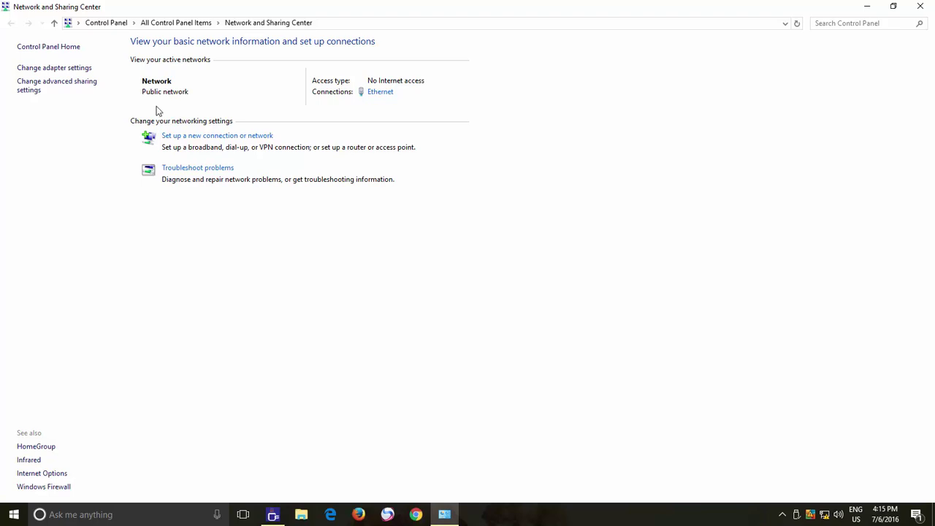
left_click(924, 6)
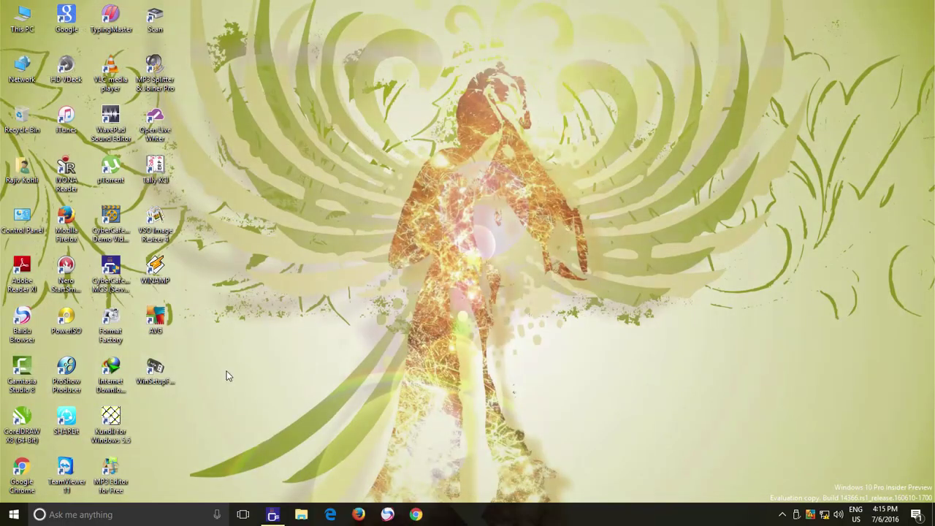
Step: In Settings, turn on Make this PC discoverable for the Ethernet network named Network
key("super+i")
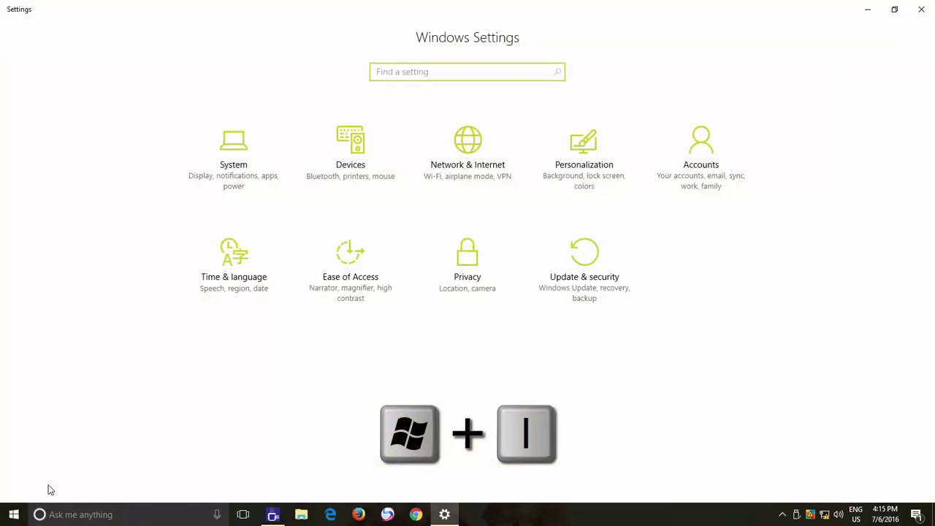
left_click(921, 11)
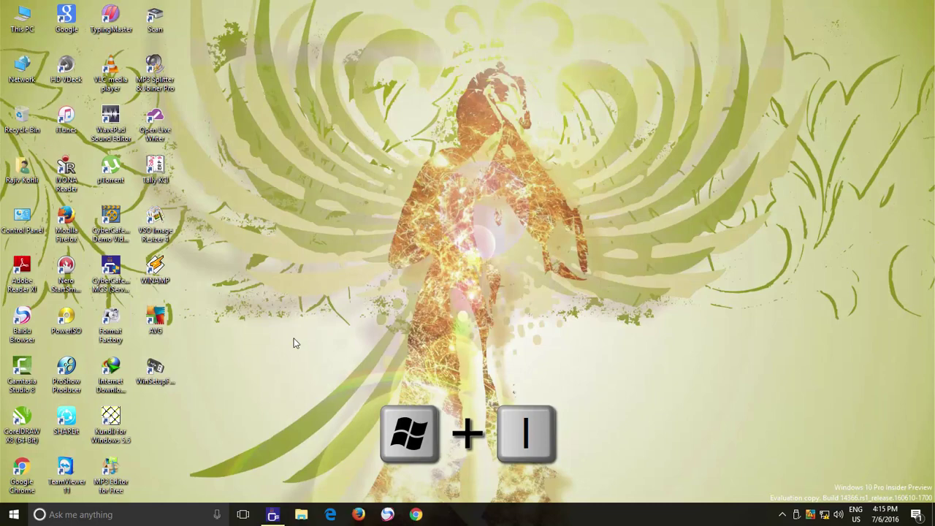
left_click(7, 518)
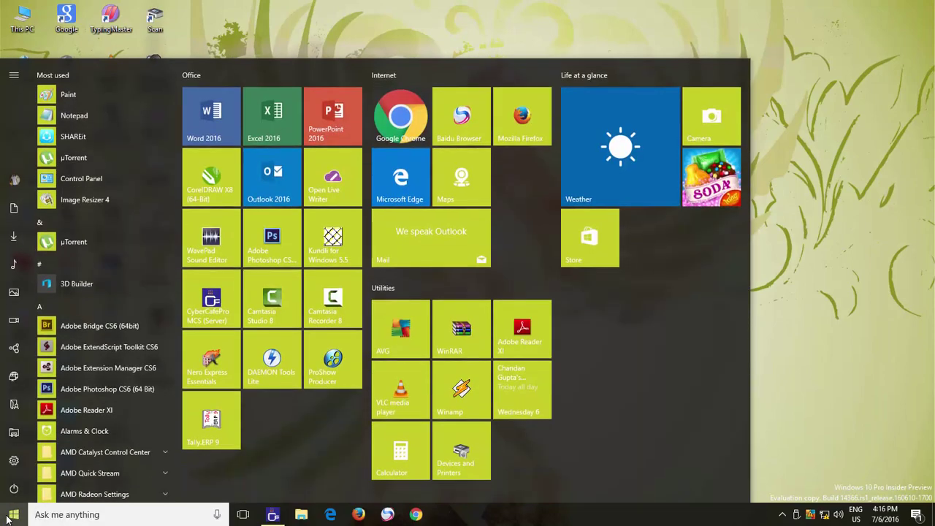
left_click(12, 463)
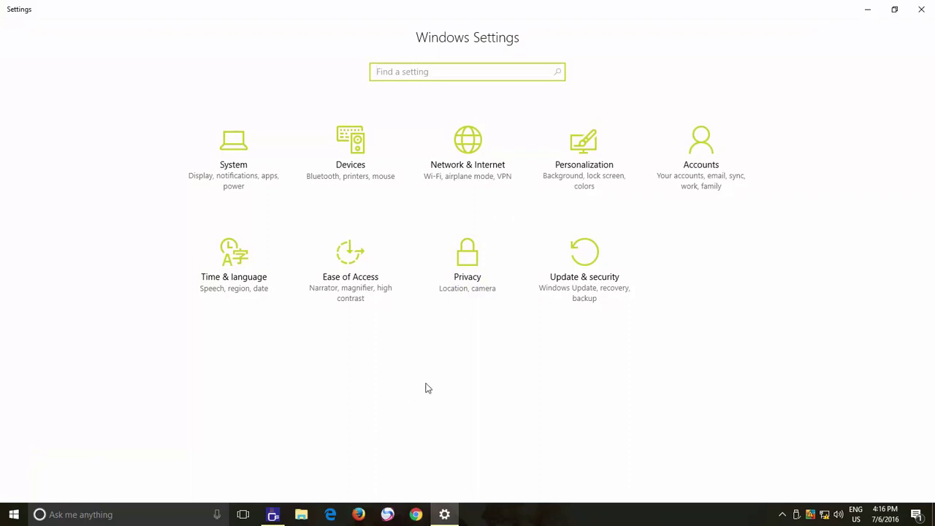
left_click(467, 178)
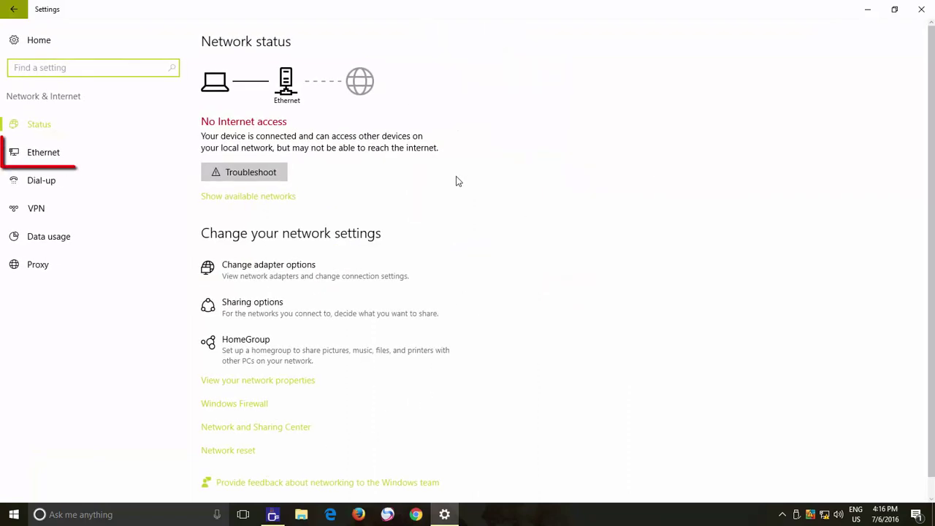
left_click(55, 155)
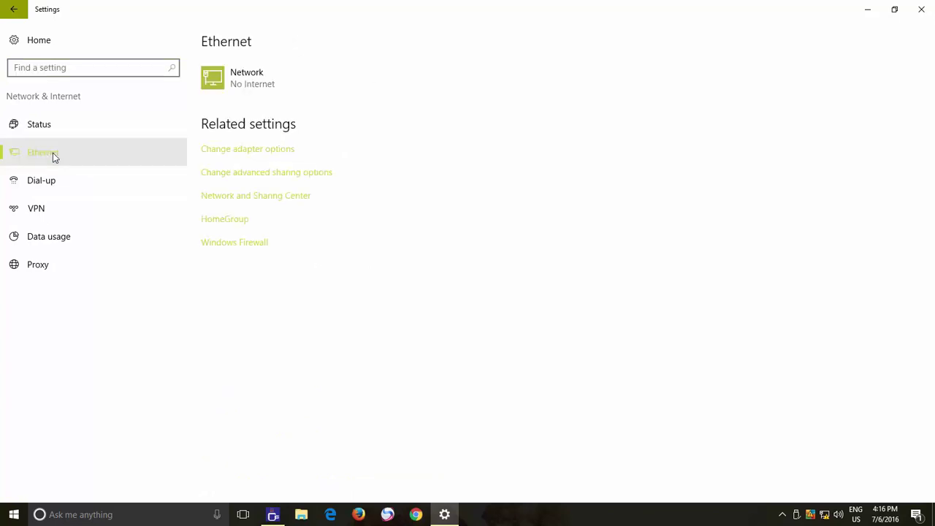
left_click(249, 79)
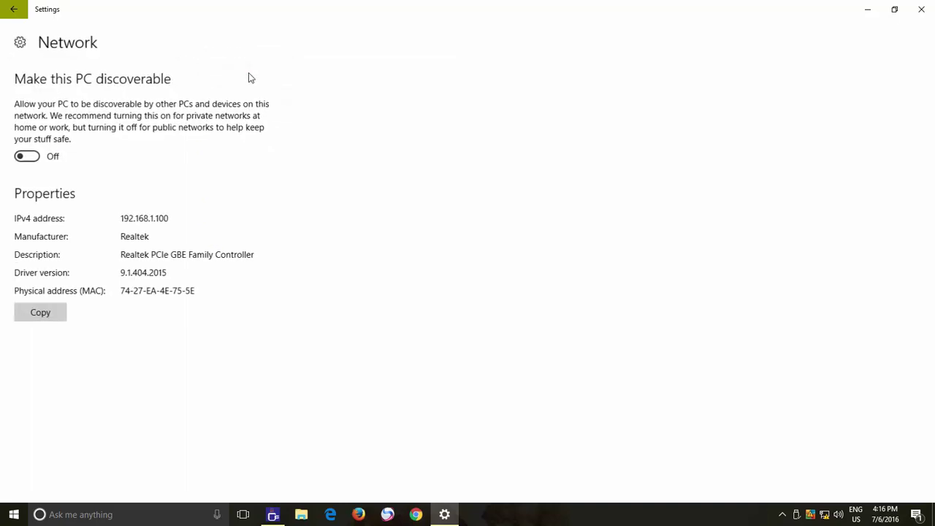
left_click(29, 158)
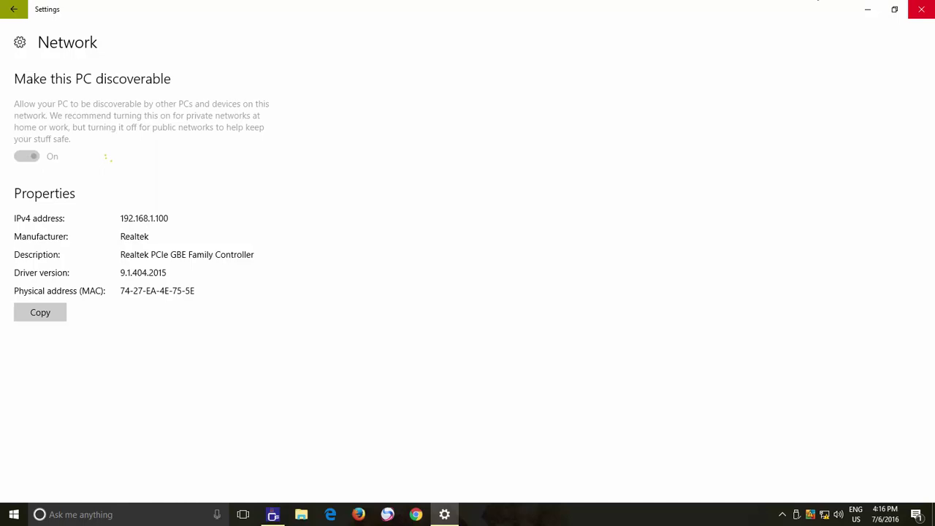
Step: Confirm in the advanced sharing settings that the network is now Private, then return to Settings
left_click(869, 10)
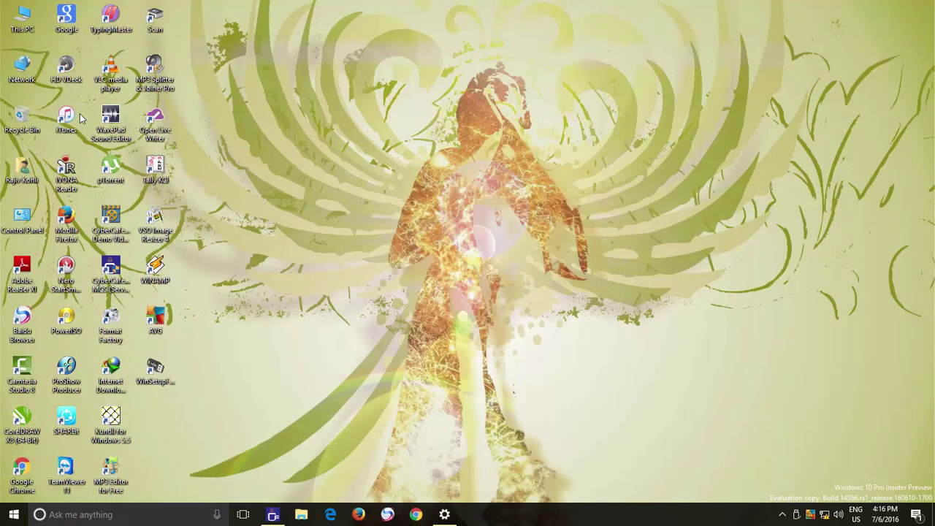
right_click(19, 77)
left_click(51, 201)
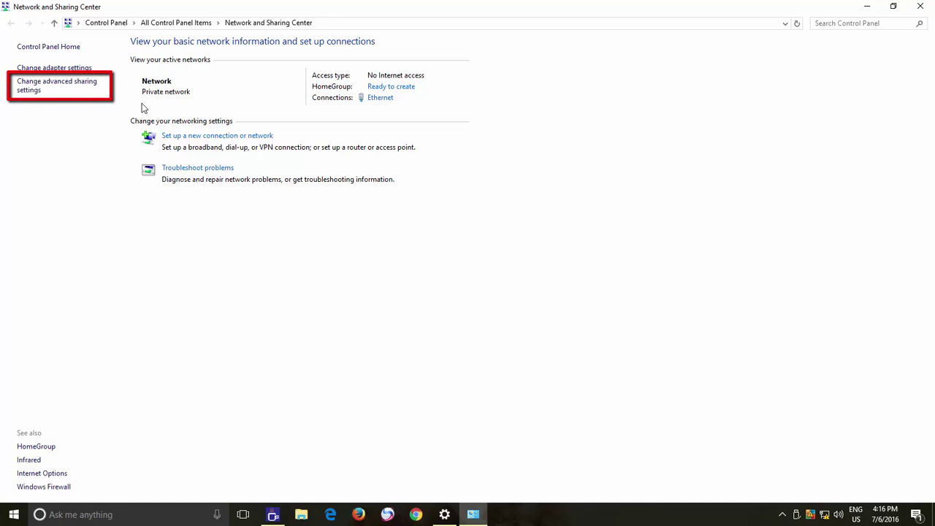
left_click(54, 89)
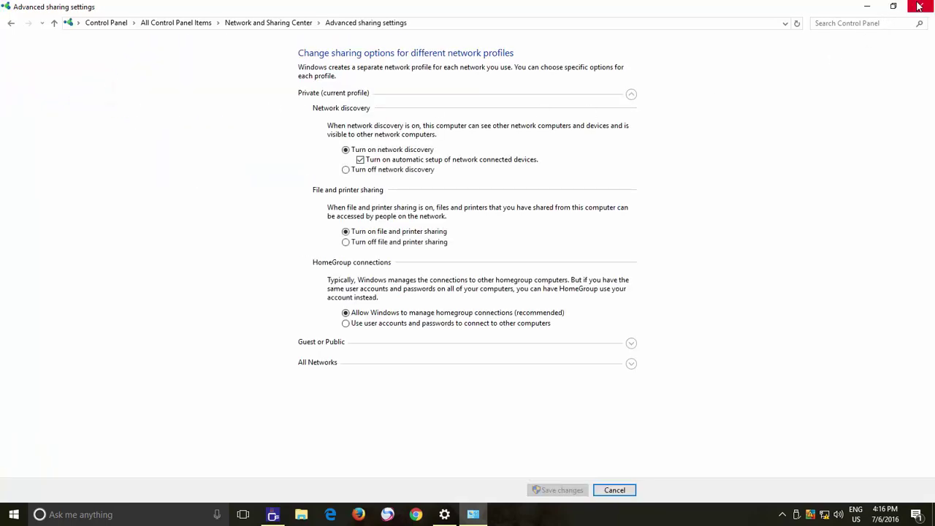
left_click(920, 6)
left_click(445, 516)
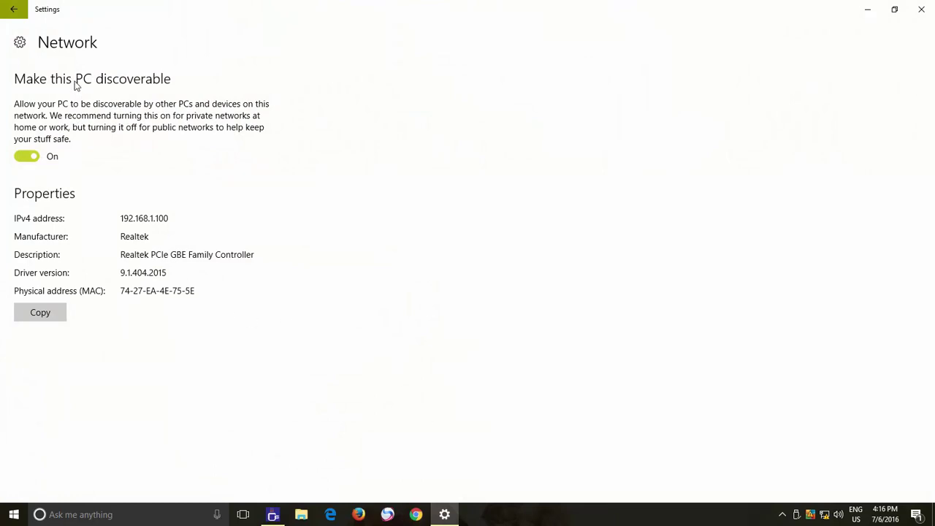
Step: Go back from the Network page to the Ethernet settings page
left_click(16, 13)
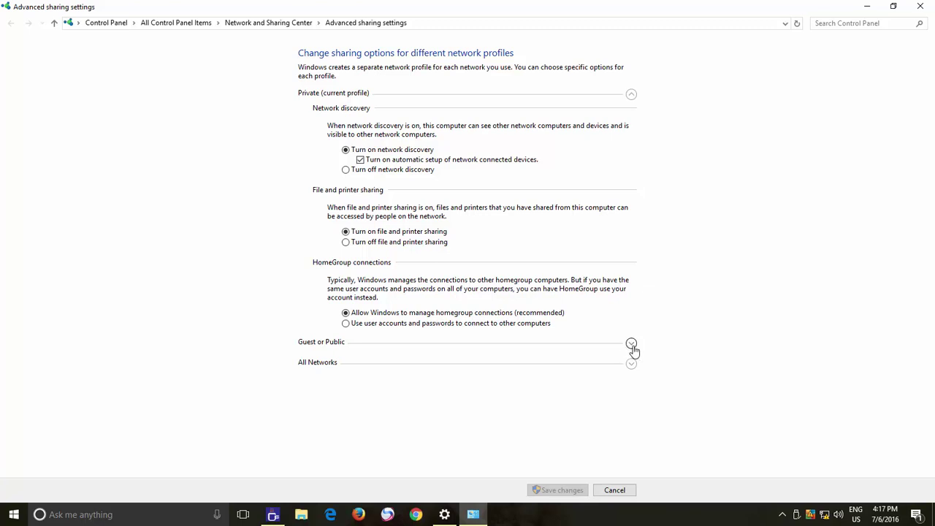
Step: Turn off network discovery and file and printer sharing for Guest or Public, then show All Networks
left_click(632, 345)
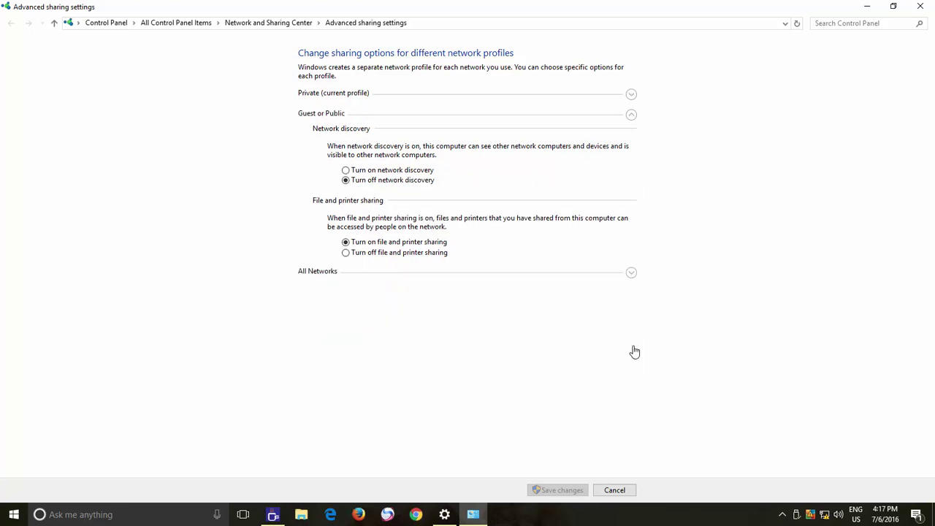
left_click(385, 172)
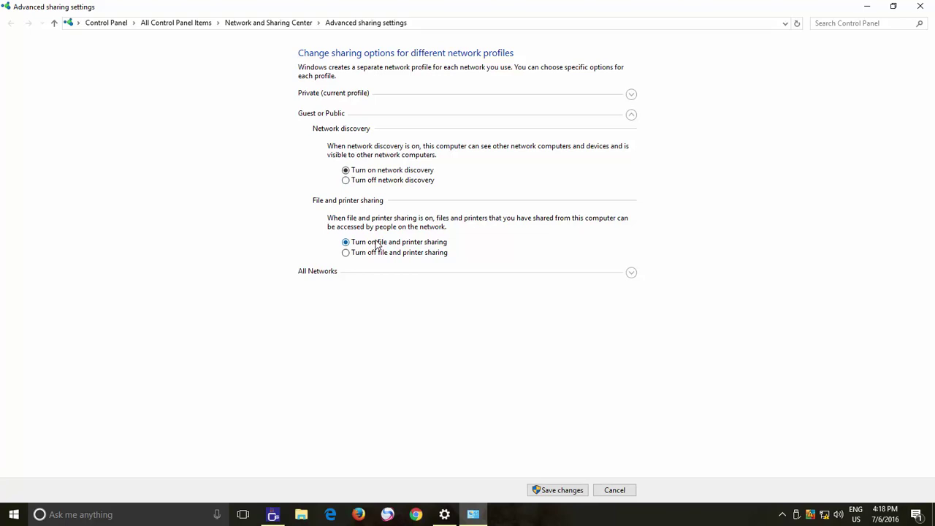
left_click(346, 181)
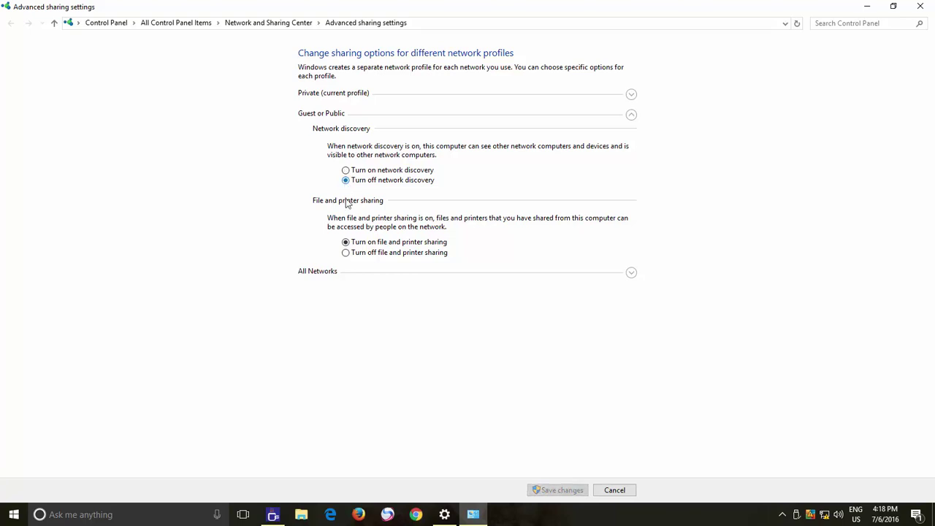
left_click(346, 255)
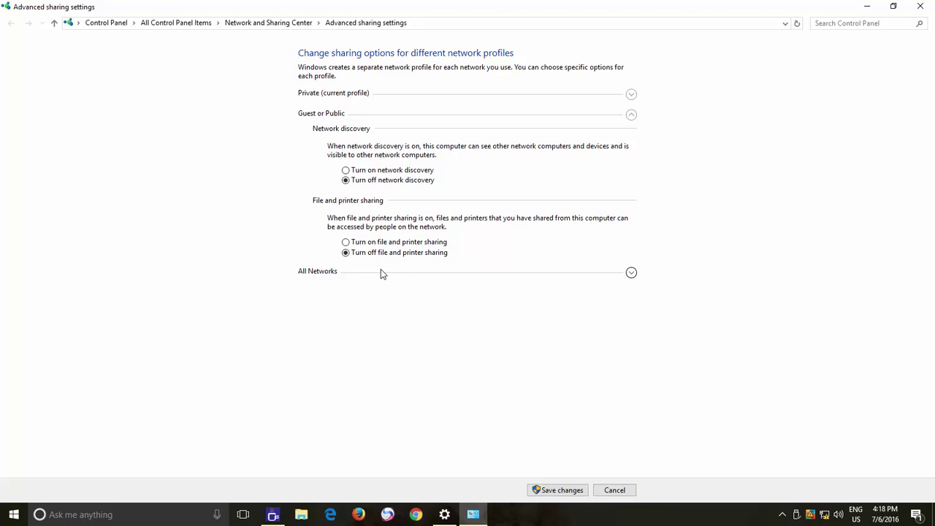
left_click(632, 275)
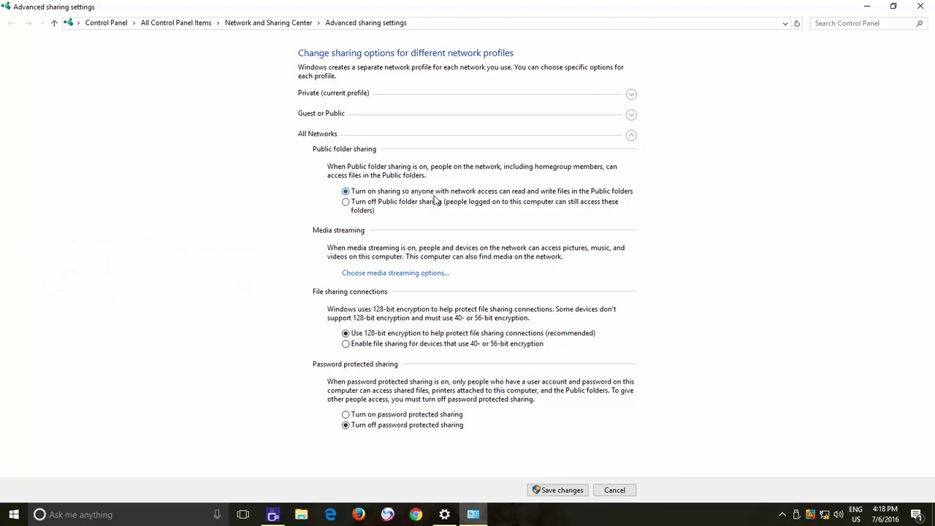
Step: Bring up File Explorer showing This PC
left_click(302, 514)
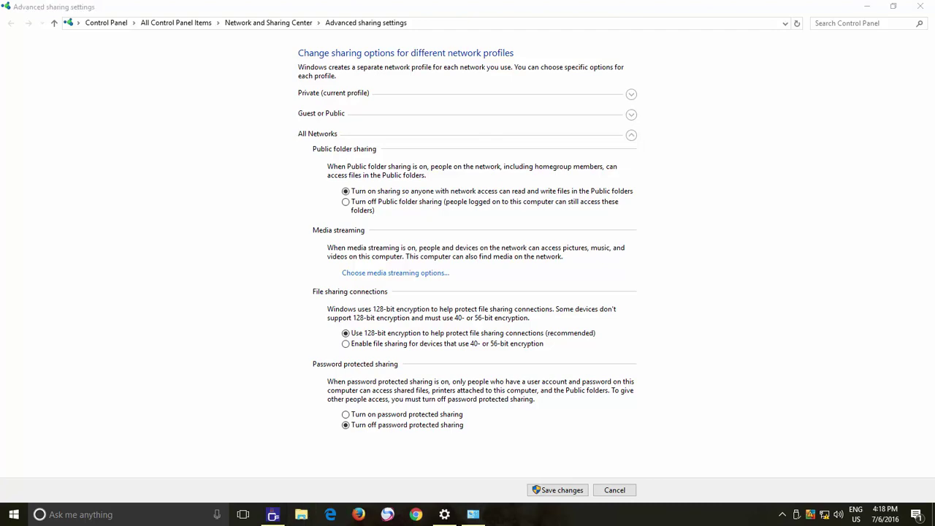
Step: Browse to C:\Users\Public and compare it with the advanced sharing settings
double_click(379, 71)
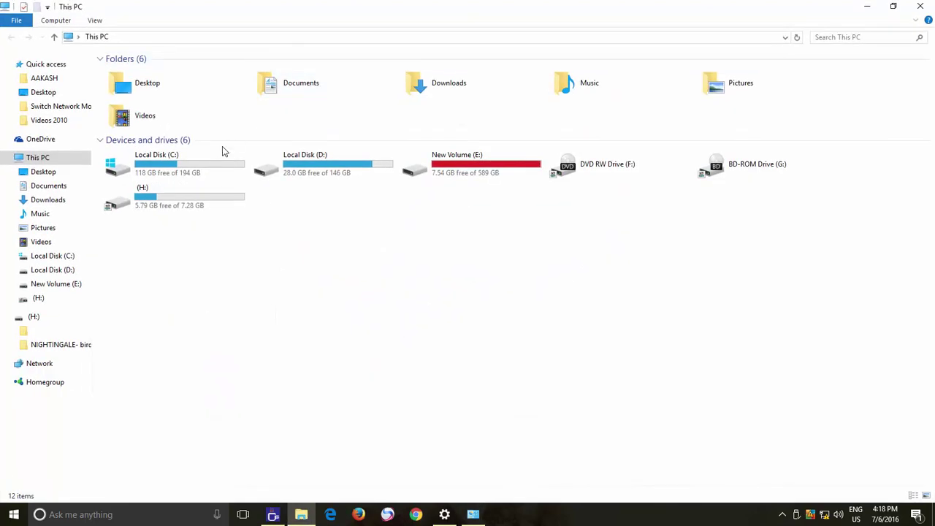
double_click(152, 171)
double_click(131, 174)
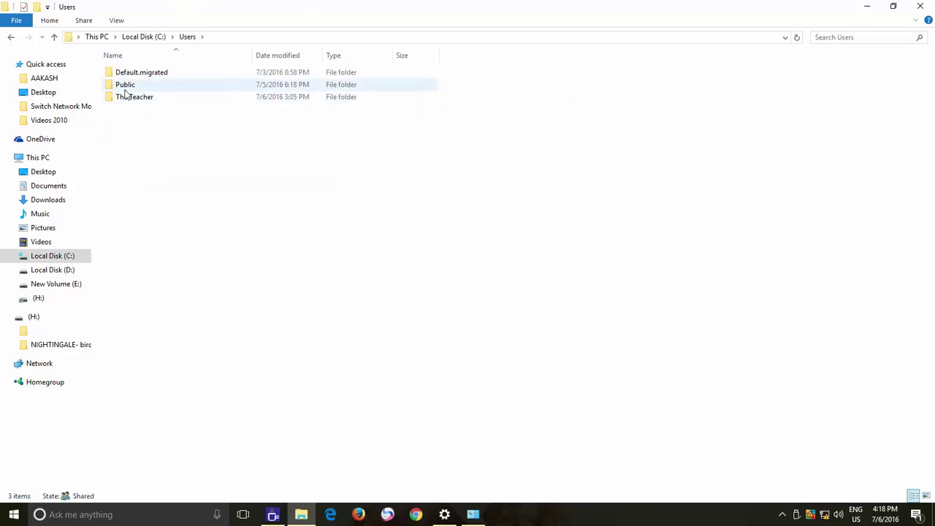
double_click(125, 91)
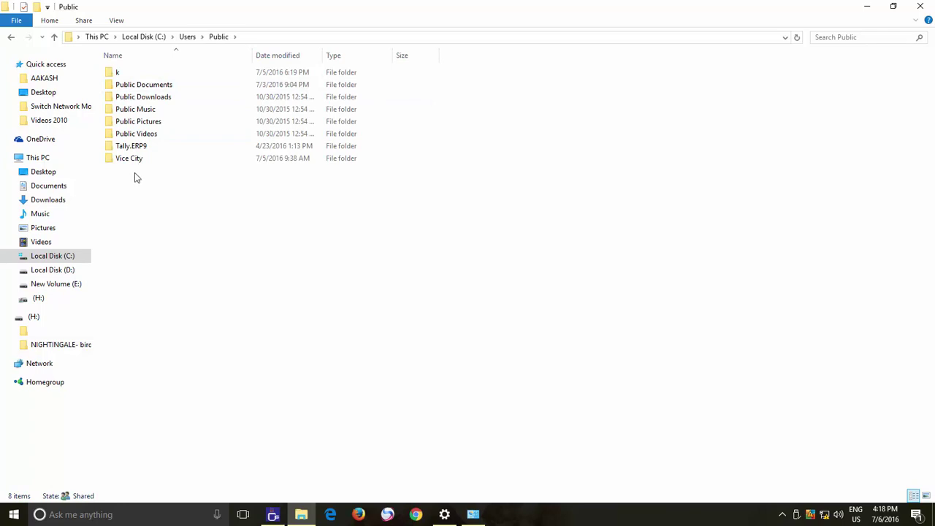
left_click(444, 514)
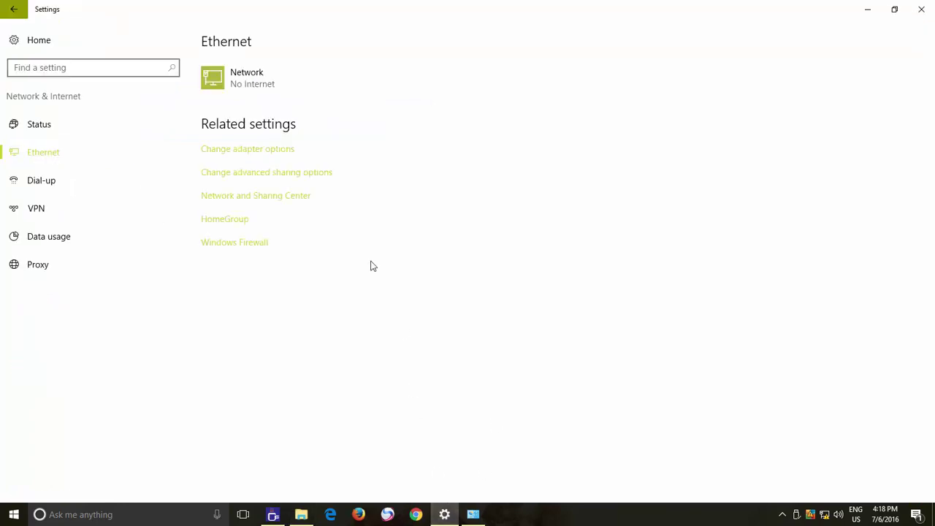
left_click(472, 514)
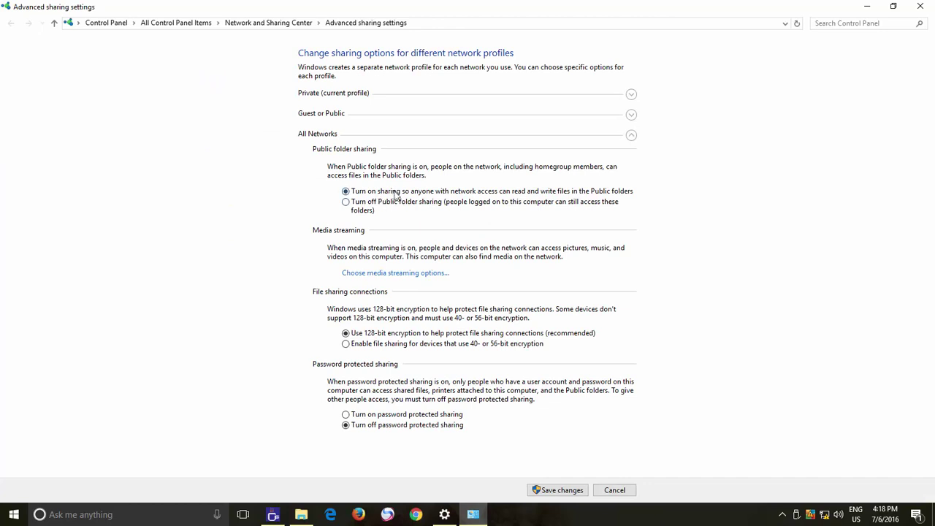
left_click(300, 514)
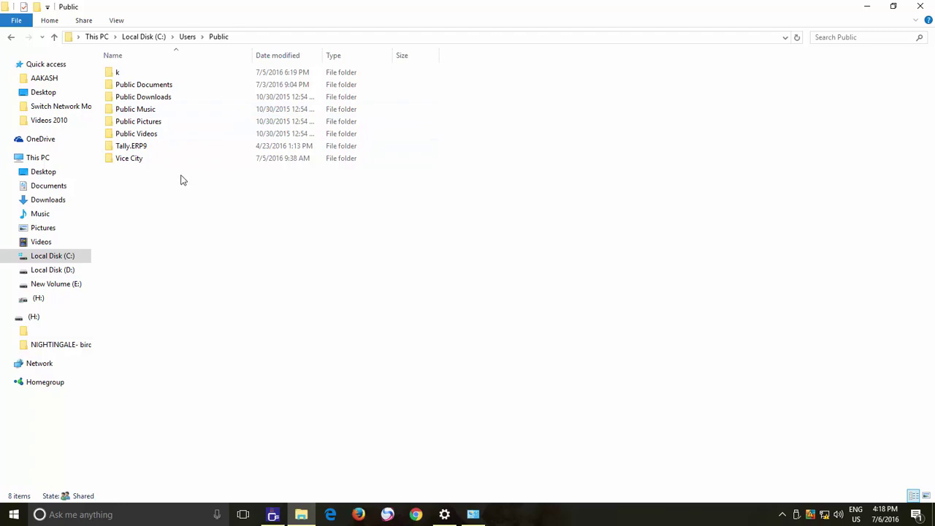
Step: Check the Public folder's sharing details in its Properties without changes, then close File Explorer
left_click(188, 36)
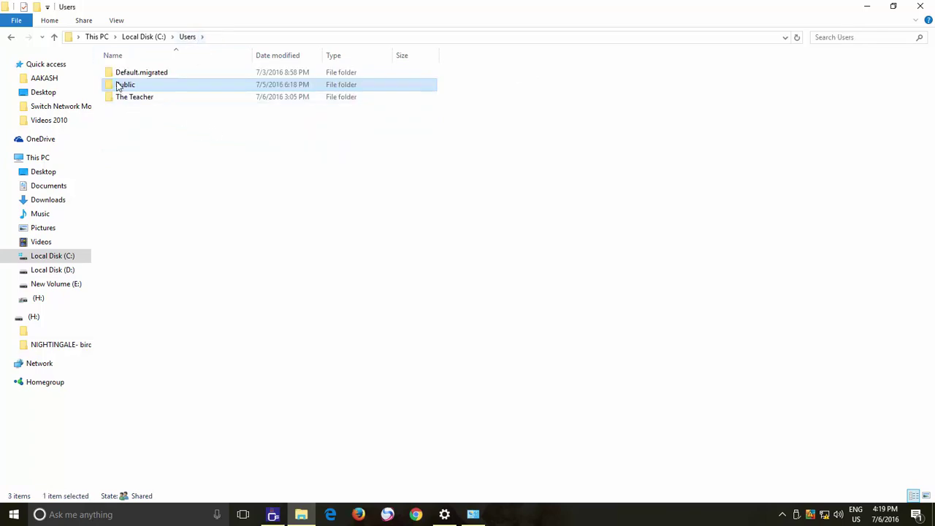
right_click(120, 87)
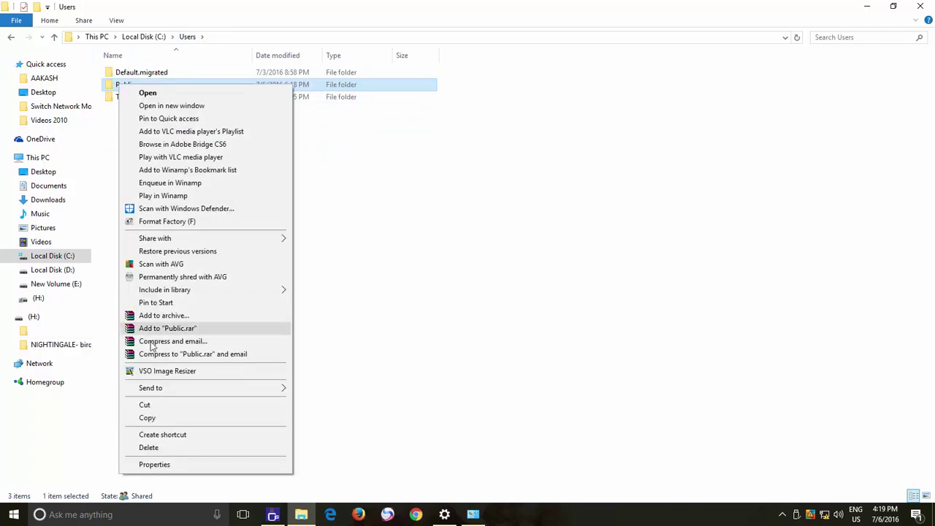
left_click(167, 465)
left_click(171, 112)
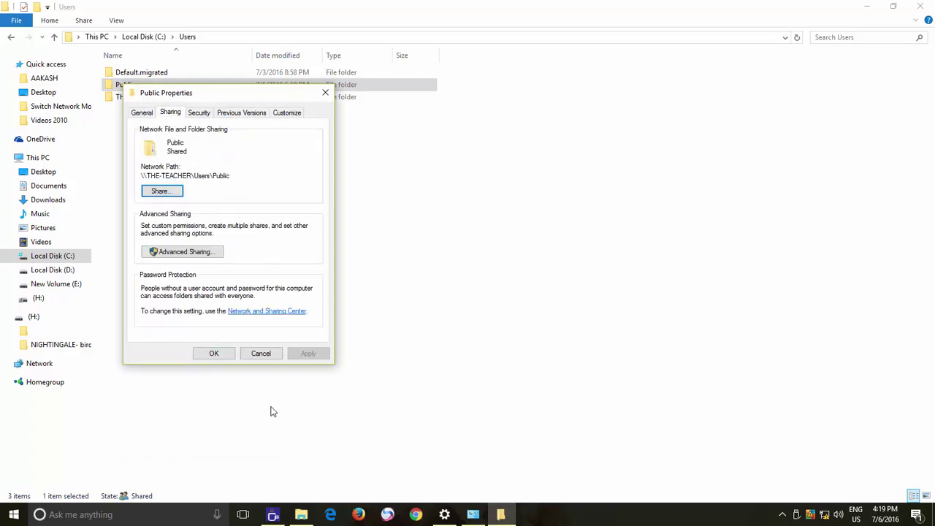
left_click(260, 353)
left_click(919, 6)
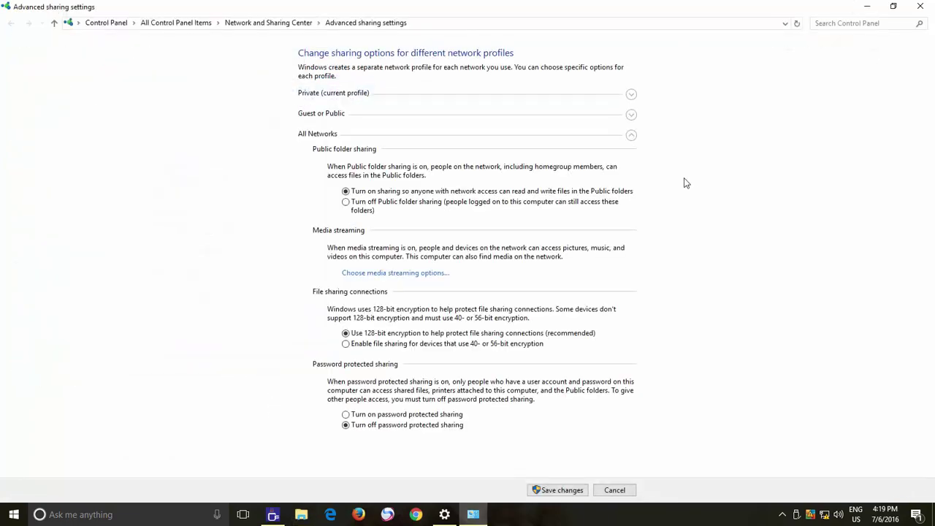
Step: Toggle password protected sharing on and back off, leaving it off
left_click(375, 416)
left_click(376, 430)
Step: Save the advanced sharing changes and close the Settings window
left_click(538, 488)
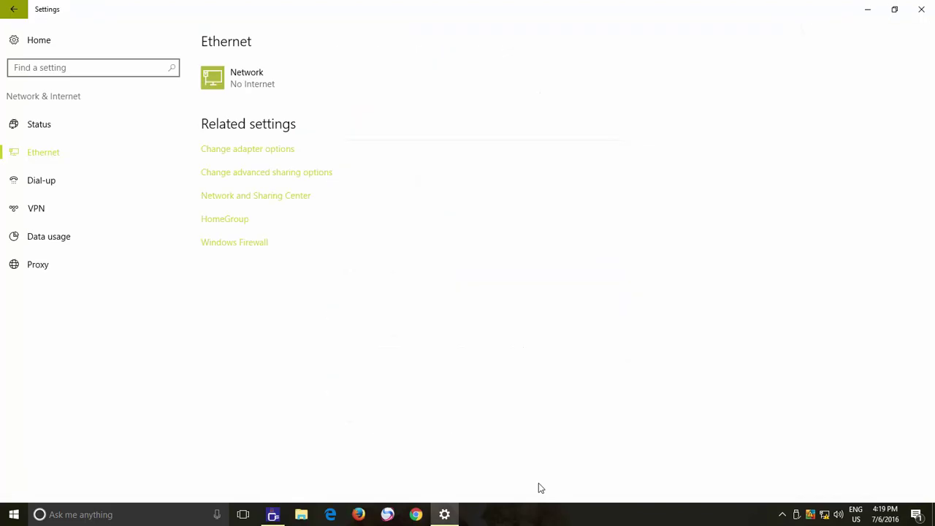
left_click(921, 10)
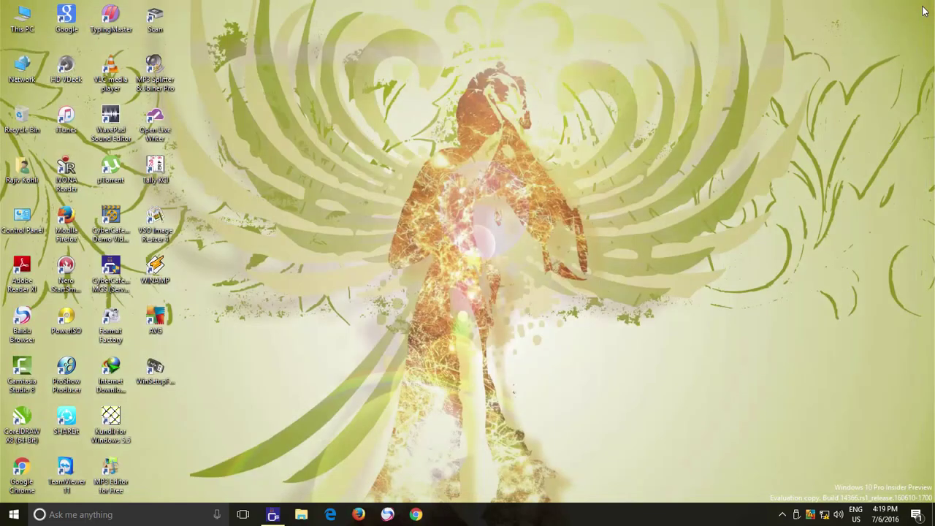